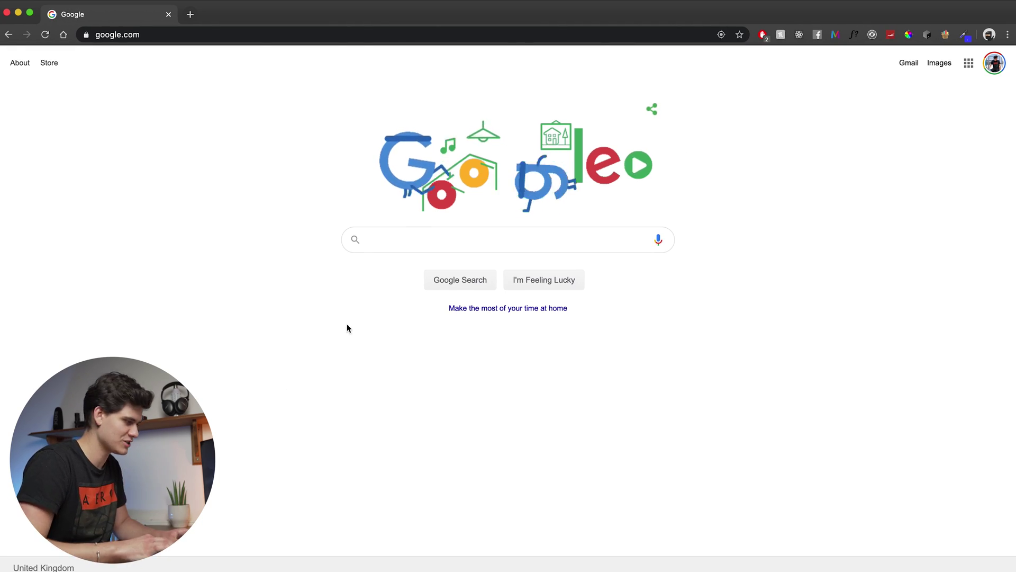
Search Google for 'antd buttons', open 'Button - Ant Design', and scroll to its Examples.
left_click(440, 245)
type("antd buttons")
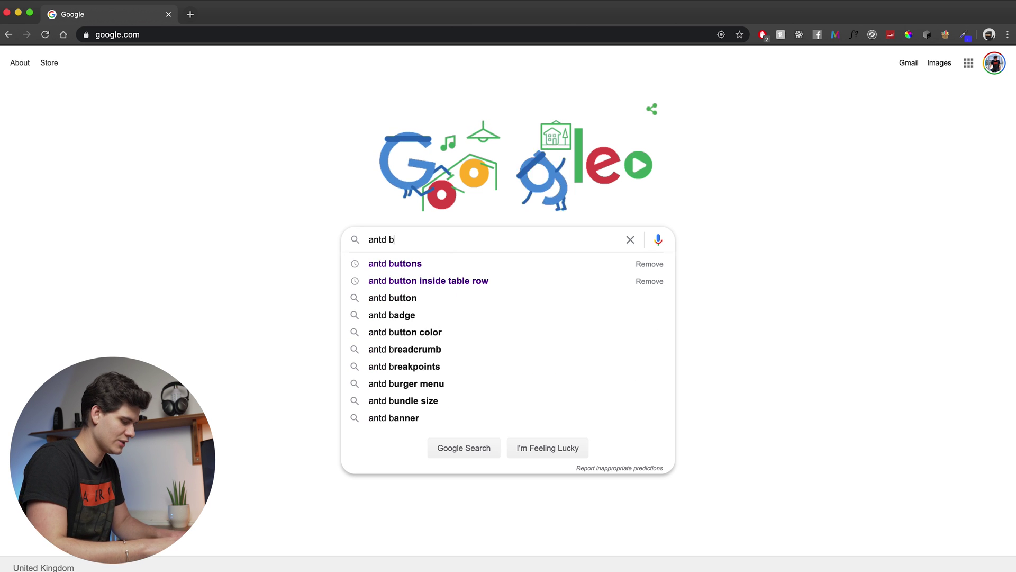
key("Return")
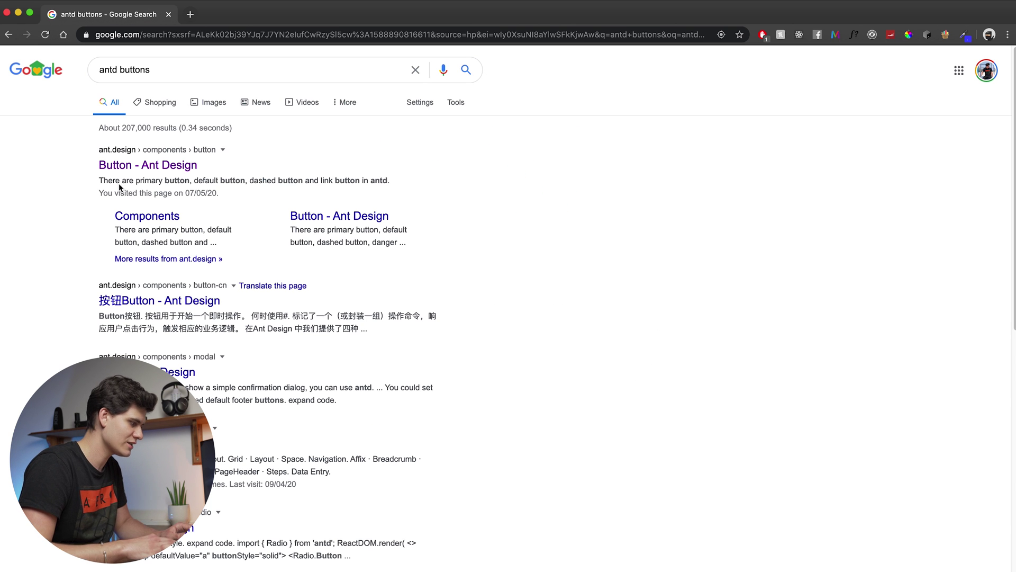
left_click(141, 166)
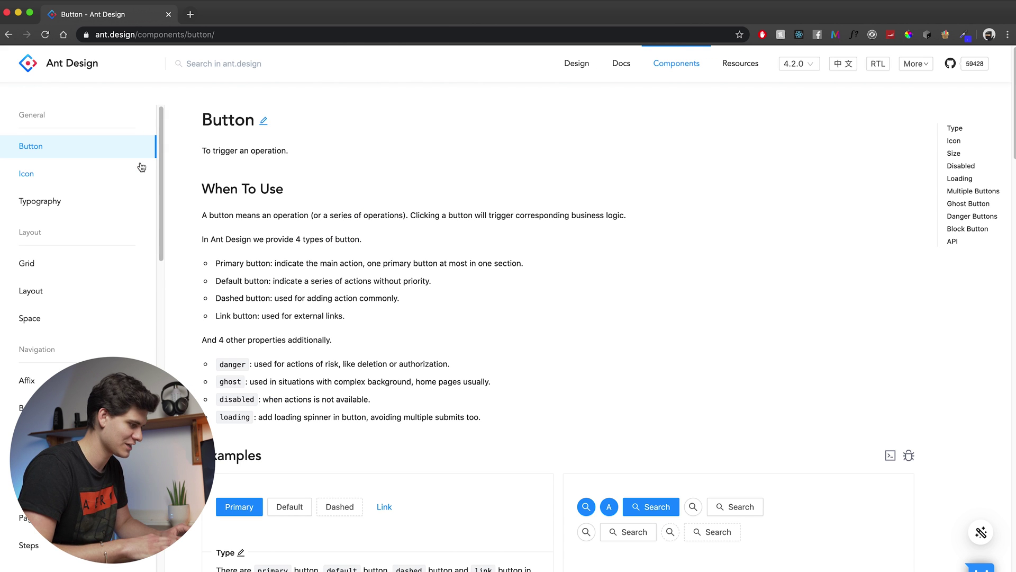
scroll(554, 405, "down", 4)
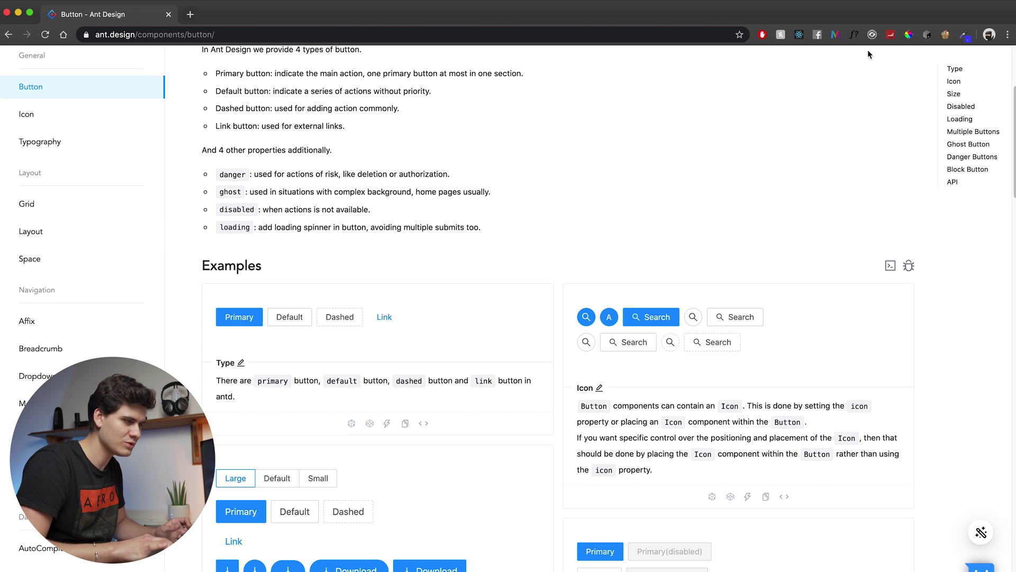
left_click(945, 36)
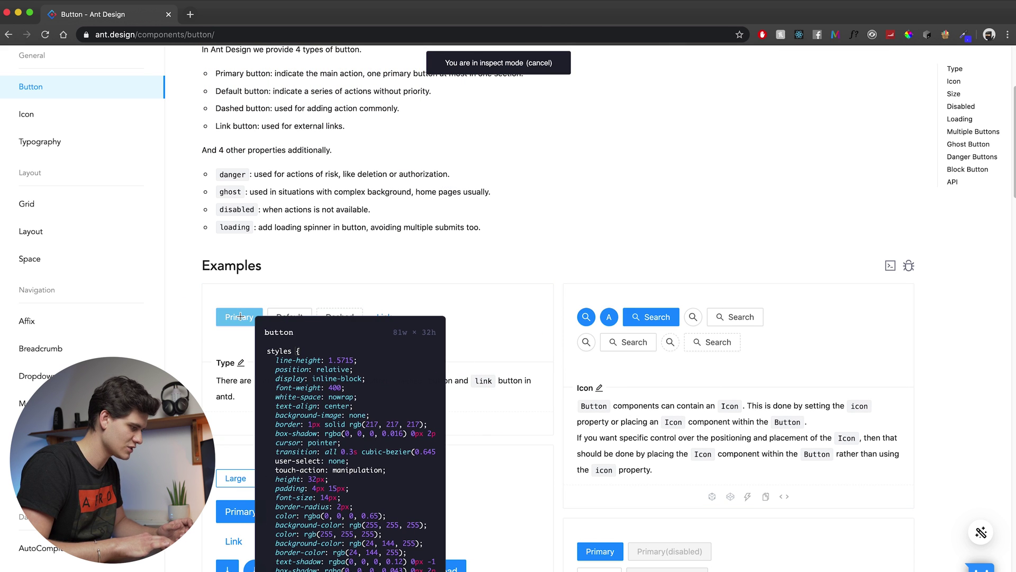
Stash the Primary button's CSS, check the one saved style, and close the panel.
left_click(241, 316)
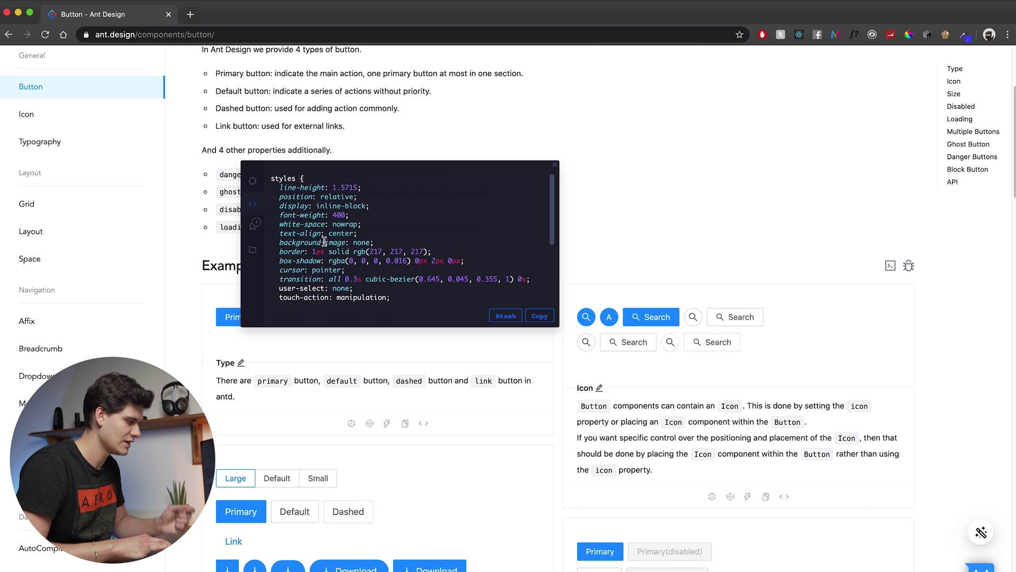
left_click(254, 226)
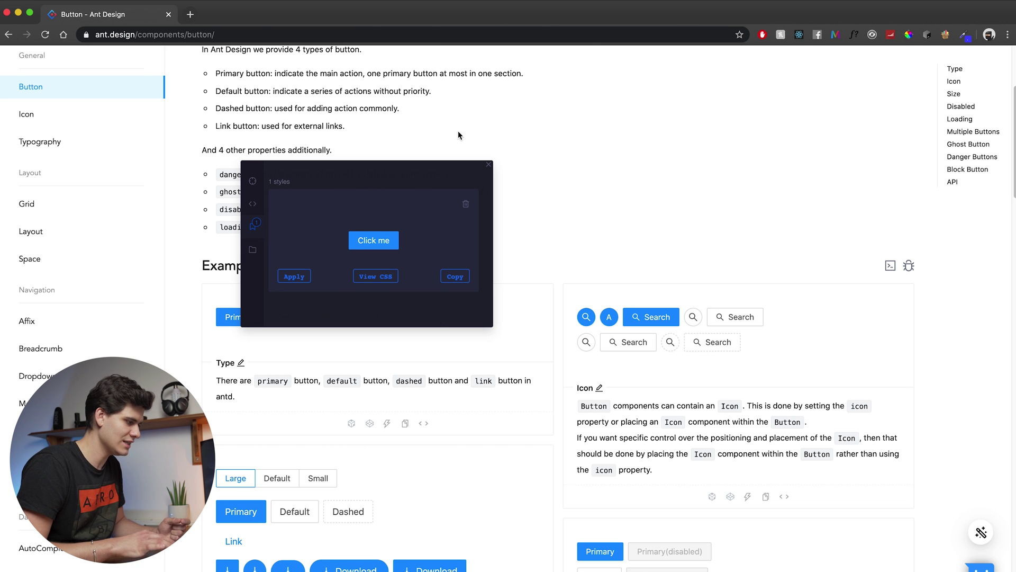
left_click(488, 165)
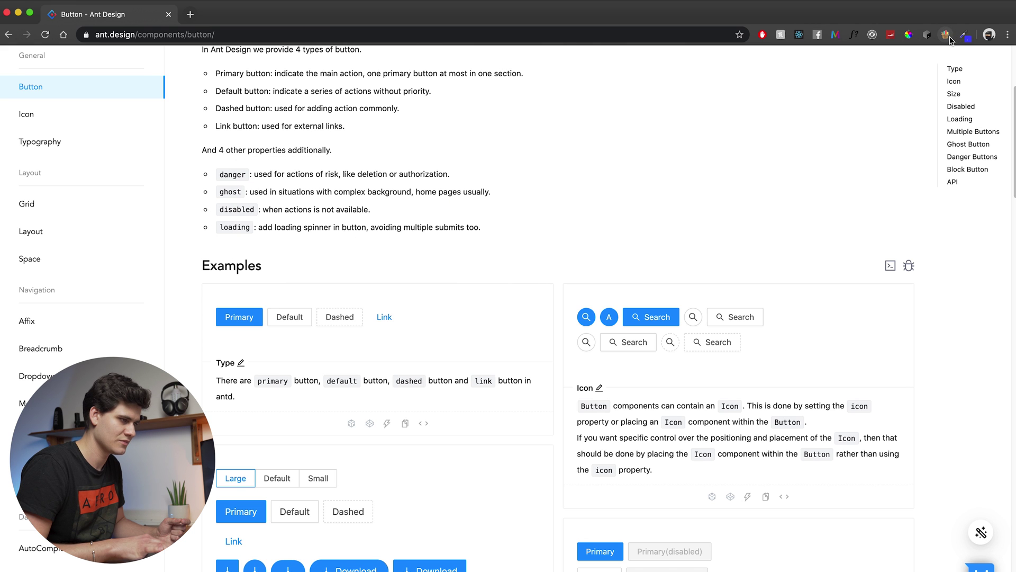
left_click(947, 37)
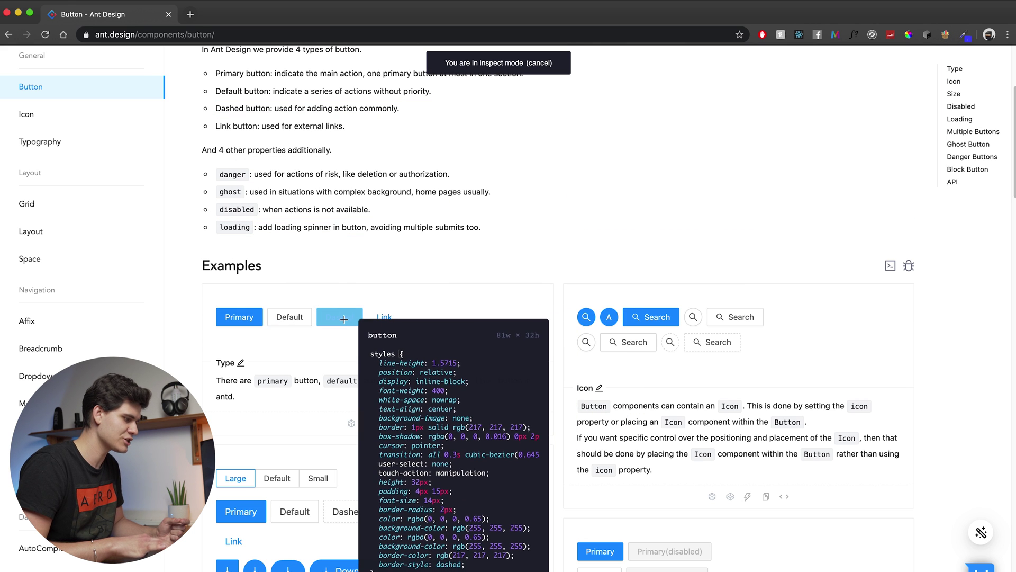
Pull up the Dashed button's CSS, check the stash still holds one style, then close.
left_click(344, 320)
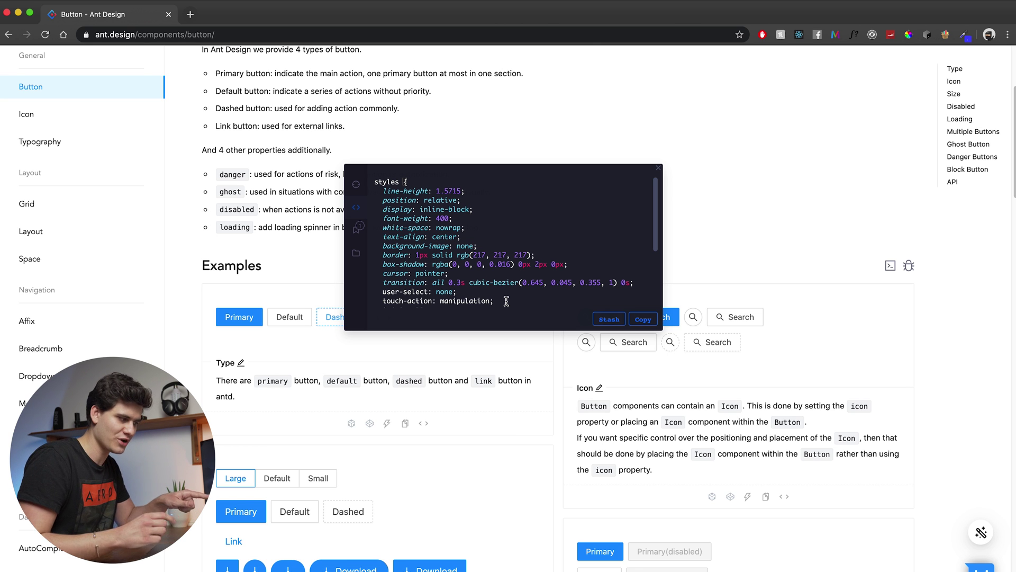
left_click(357, 228)
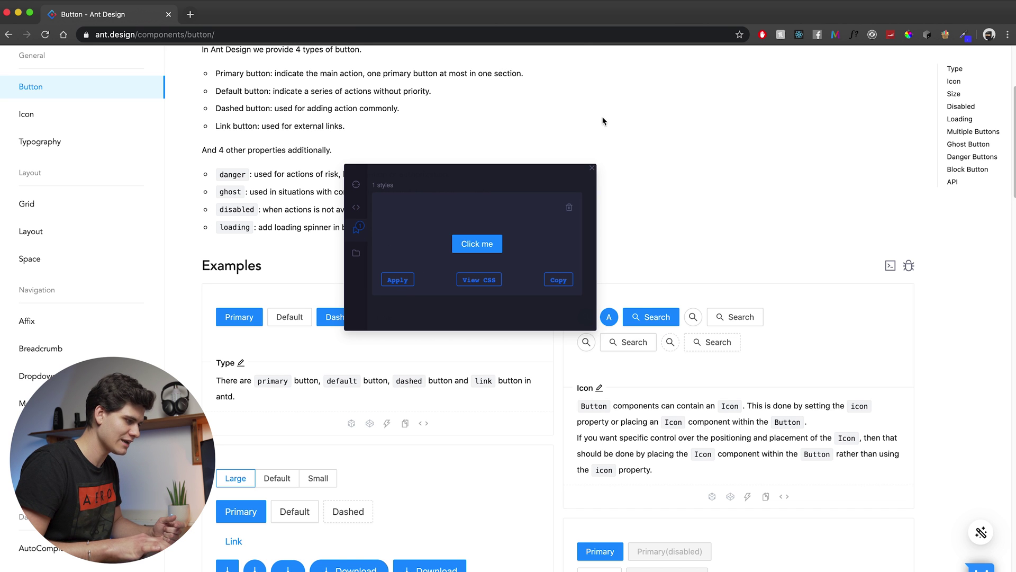
left_click(593, 168)
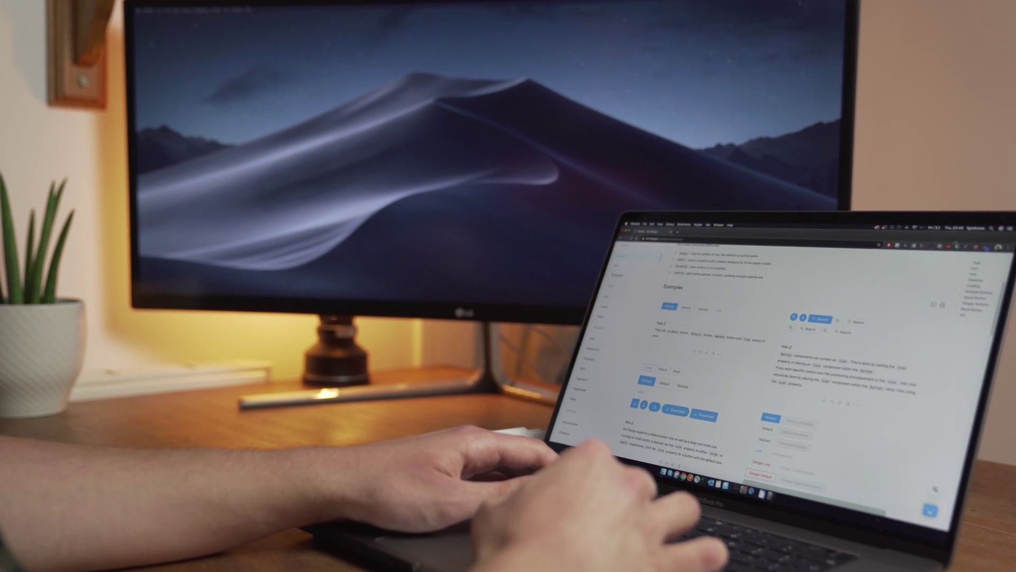
Enter StyleStash inspect mode with Alt+Shift+C to preview the example buttons' CSS.
key("alt+shift+c")
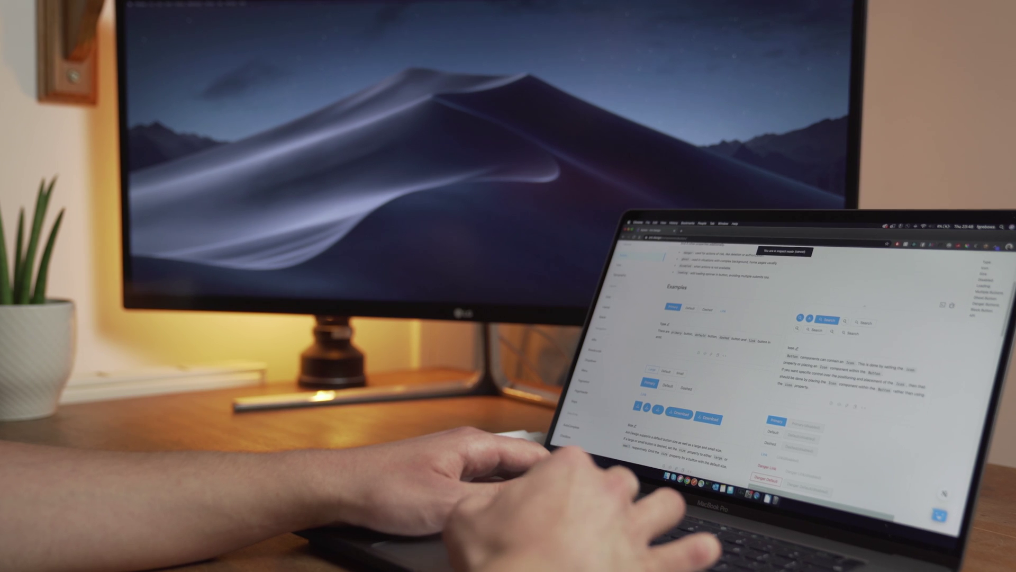
mouse_move(822, 319)
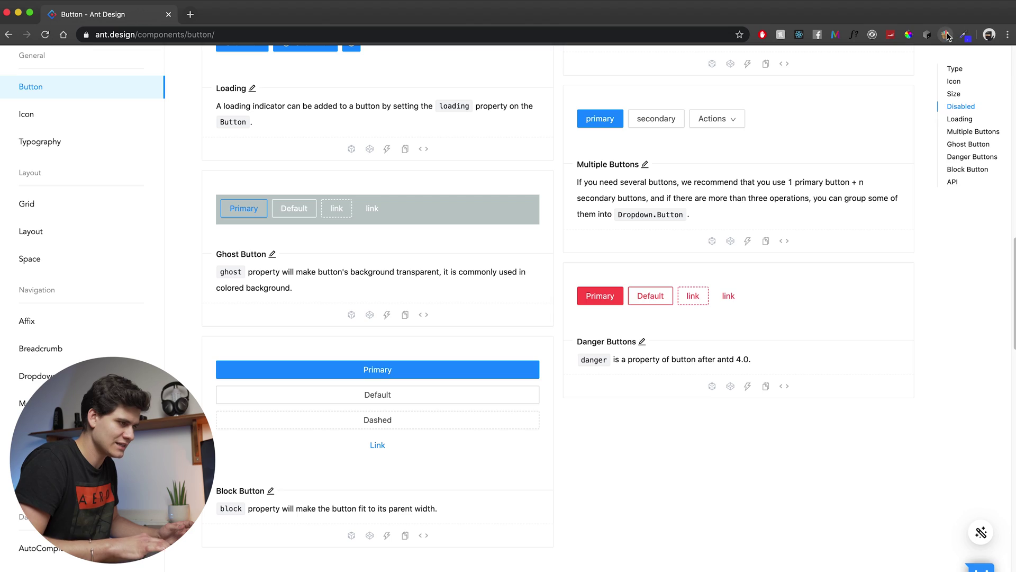
left_click(963, 35)
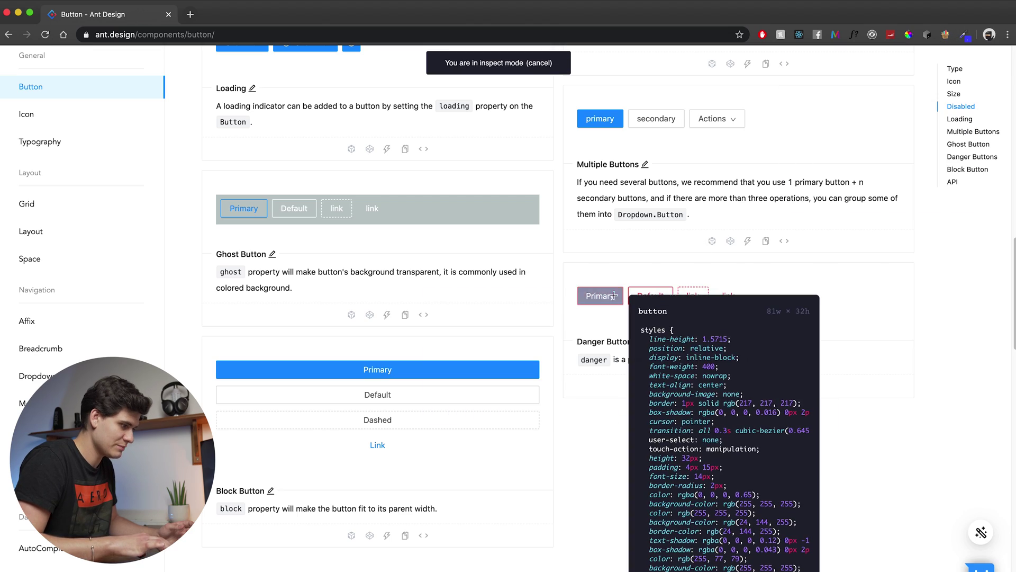
Stash the CSS of the red Primary, Default and link danger buttons.
left_click(614, 297)
left_click(881, 295)
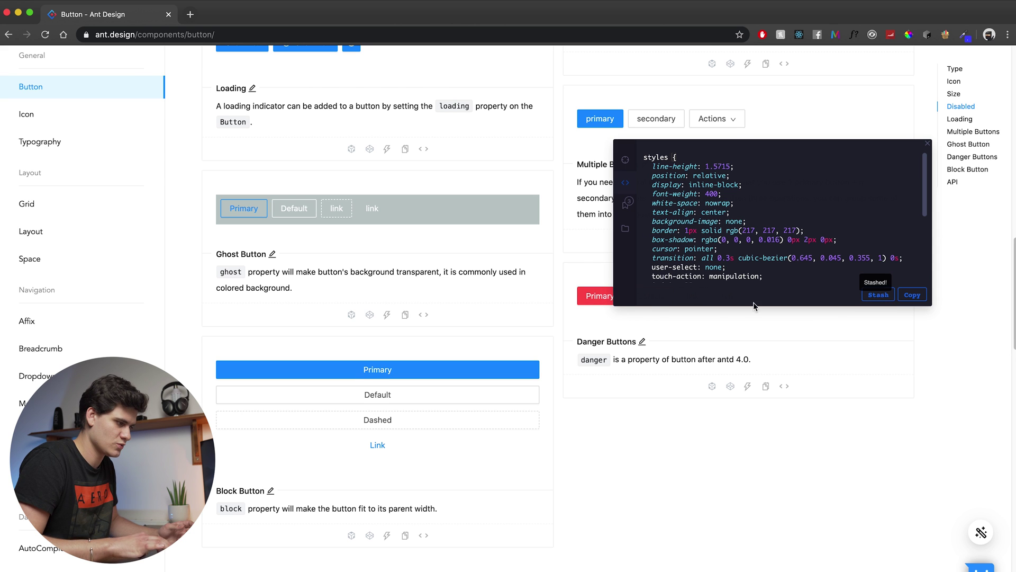
scroll(857, 118, "down", 1)
left_click(963, 35)
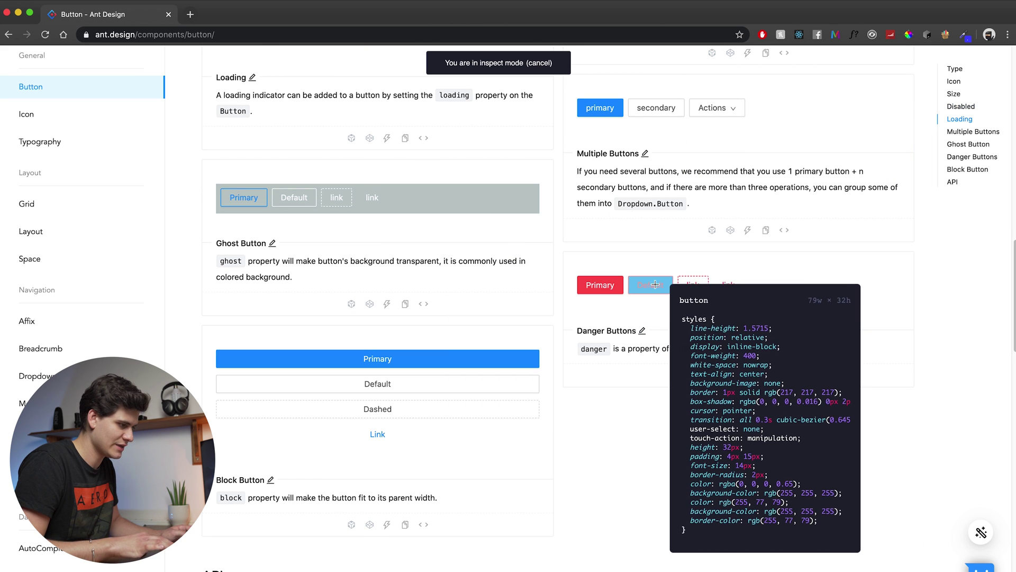
left_click(657, 286)
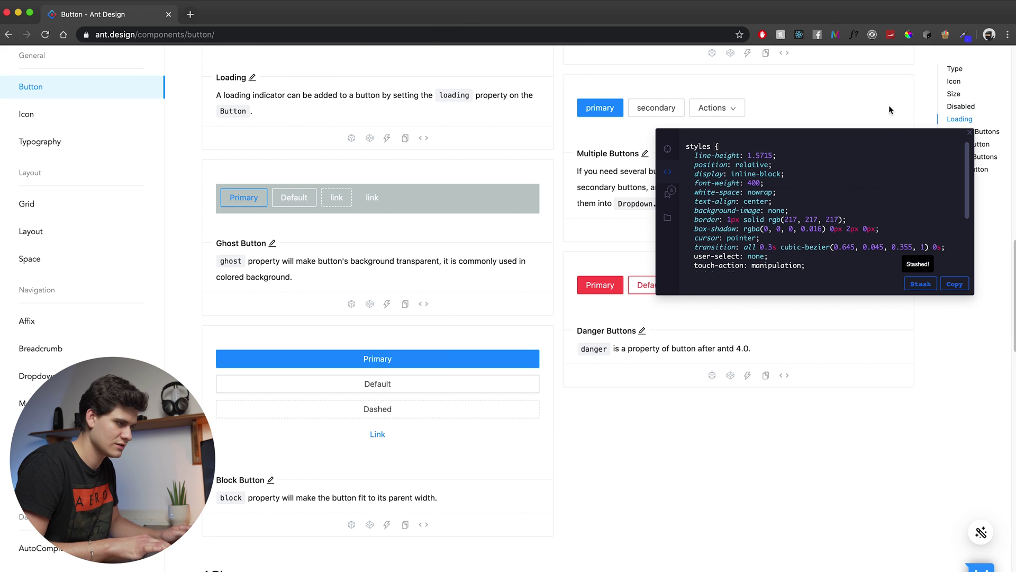
left_click(953, 132)
left_click(697, 286)
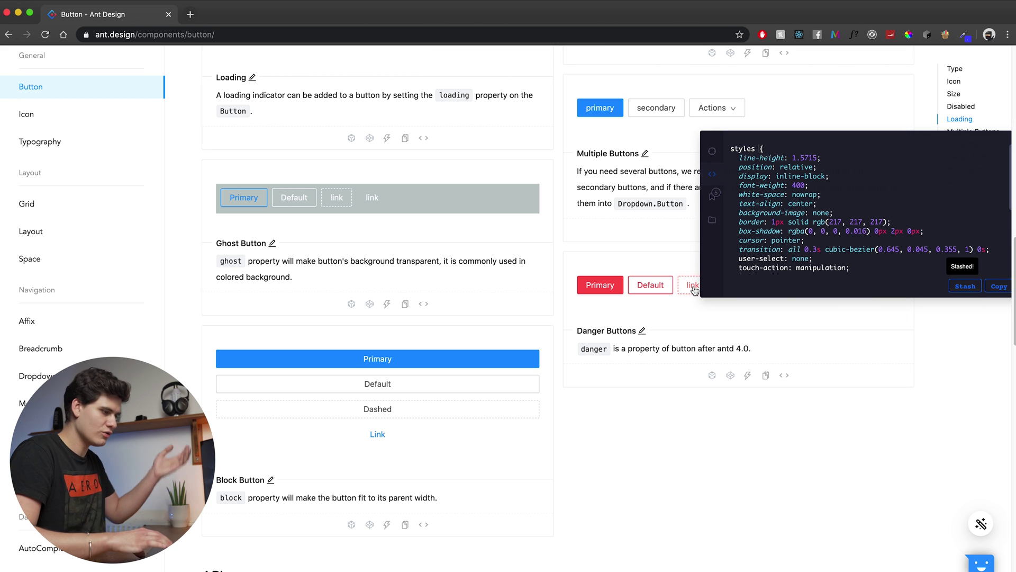
Scroll through the list of stashed styles, then close the StyleStash panel.
left_click(713, 194)
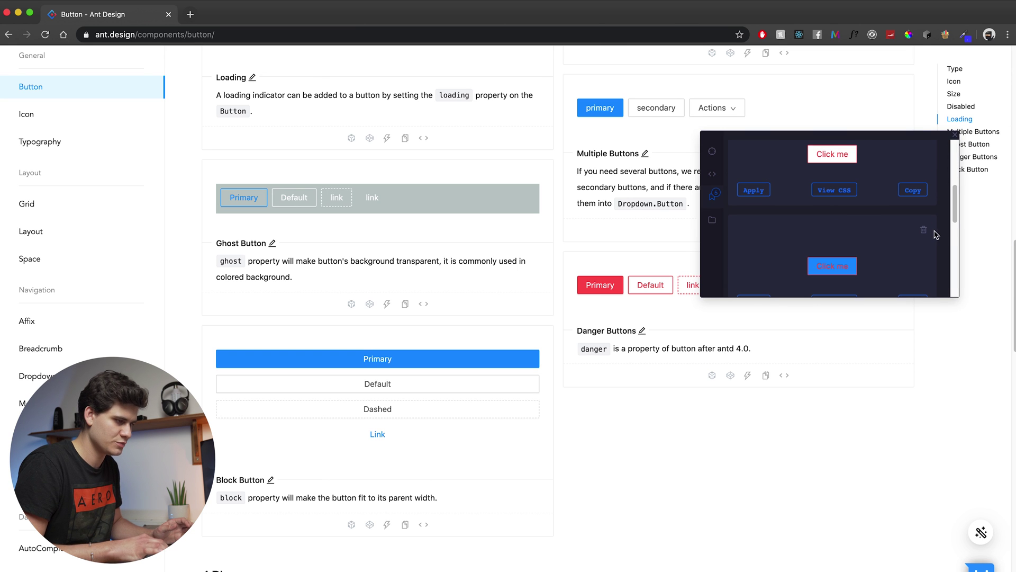
scroll(925, 234, "down", 2)
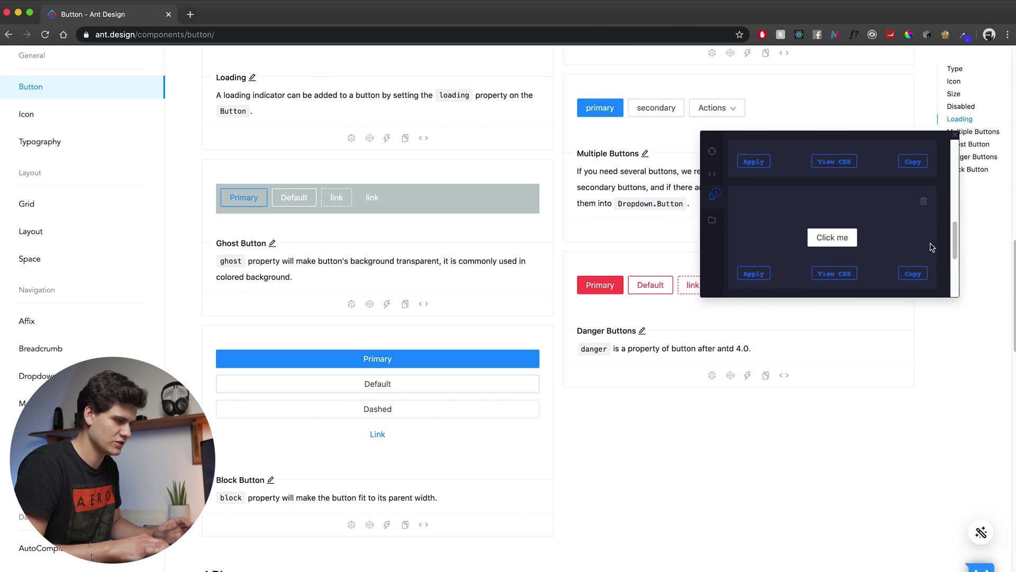
left_click(956, 135)
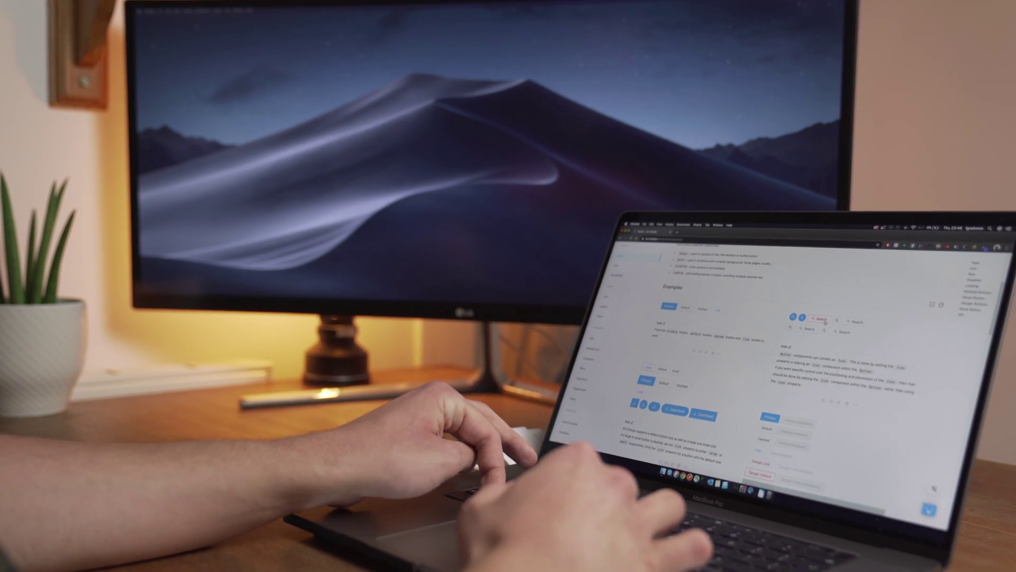
Scroll back to the top of the Ant Design Button page.
scroll(827, 321, "up", 1)
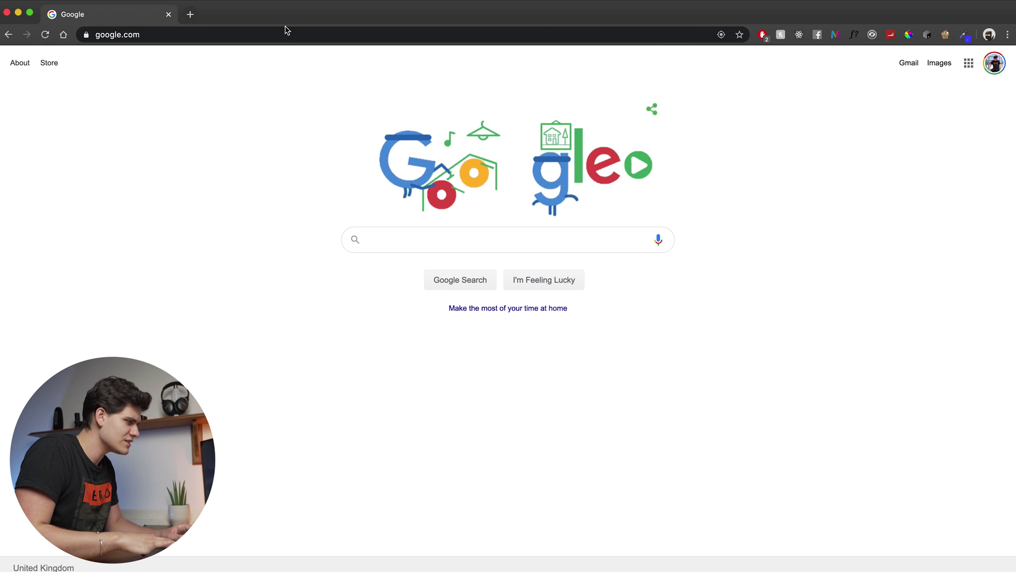
Go to behance.net/search via 'behan' and open the Clover Bank app project.
left_click(285, 35)
type("behan")
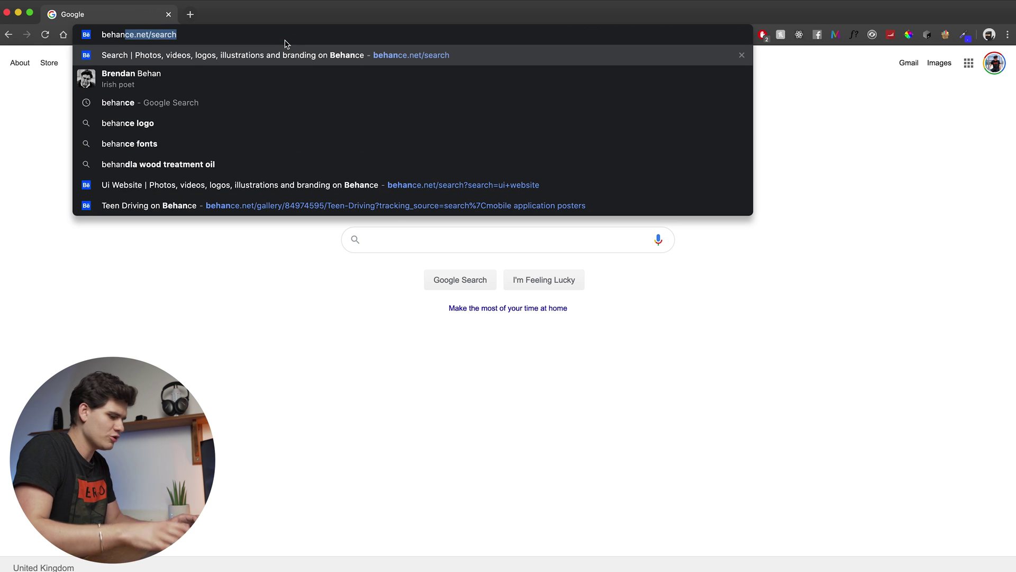
key("Return")
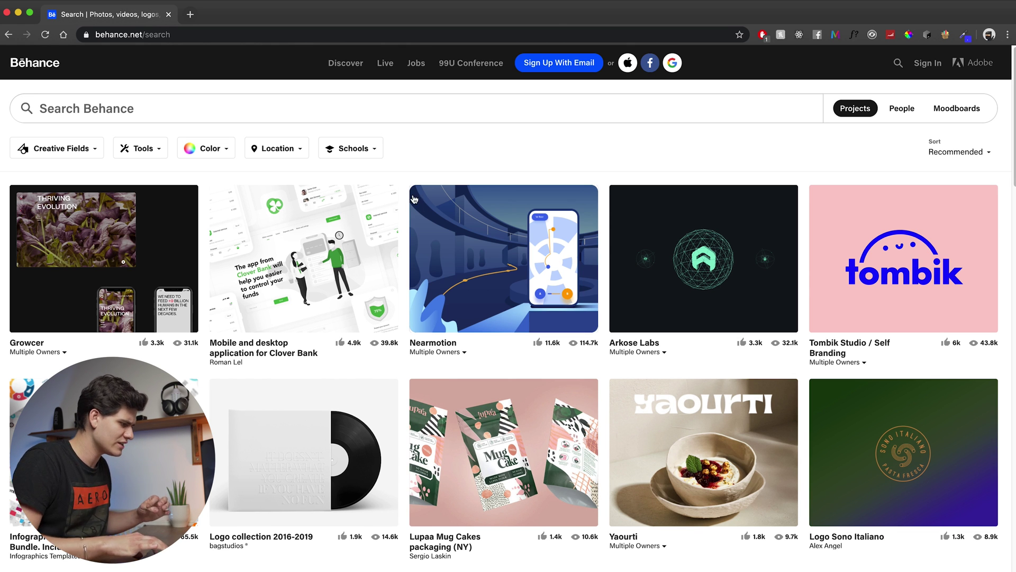
left_click(320, 243)
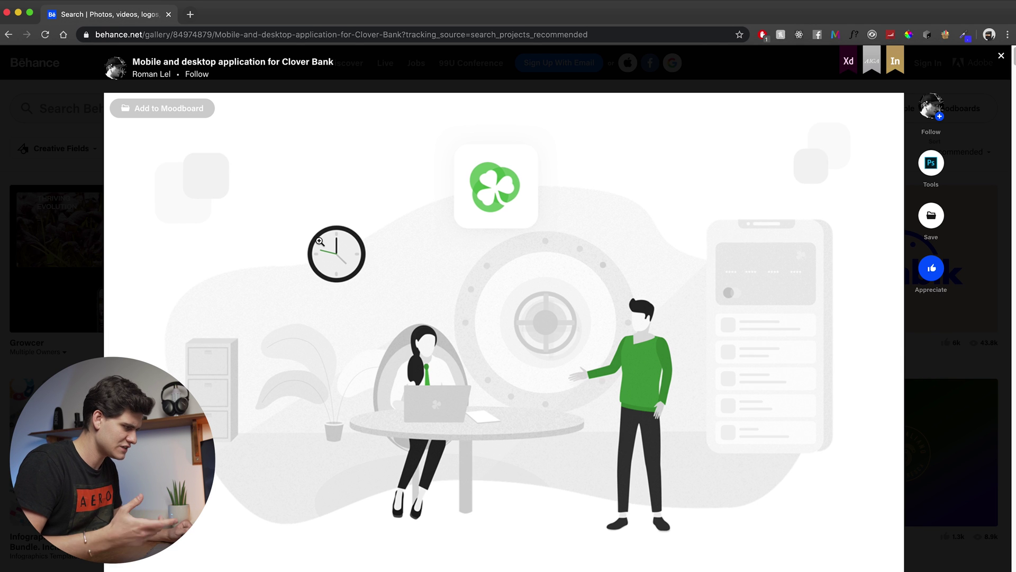
scroll(531, 374, "down", 5)
scroll(531, 373, "up", 2)
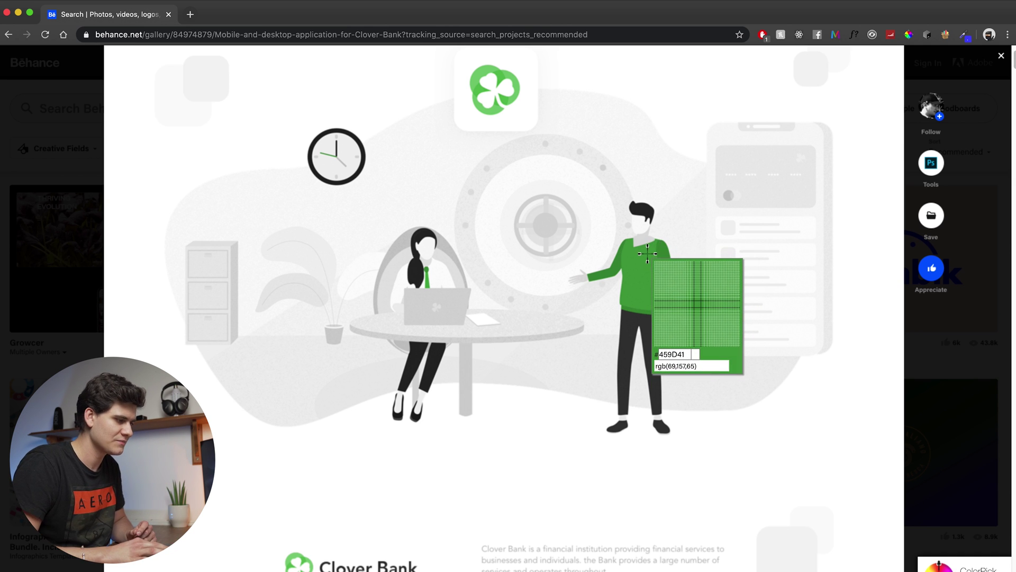
Sample the sweater green #459D41, then close Clover Bank and open the Nearmotion project.
left_click(647, 254)
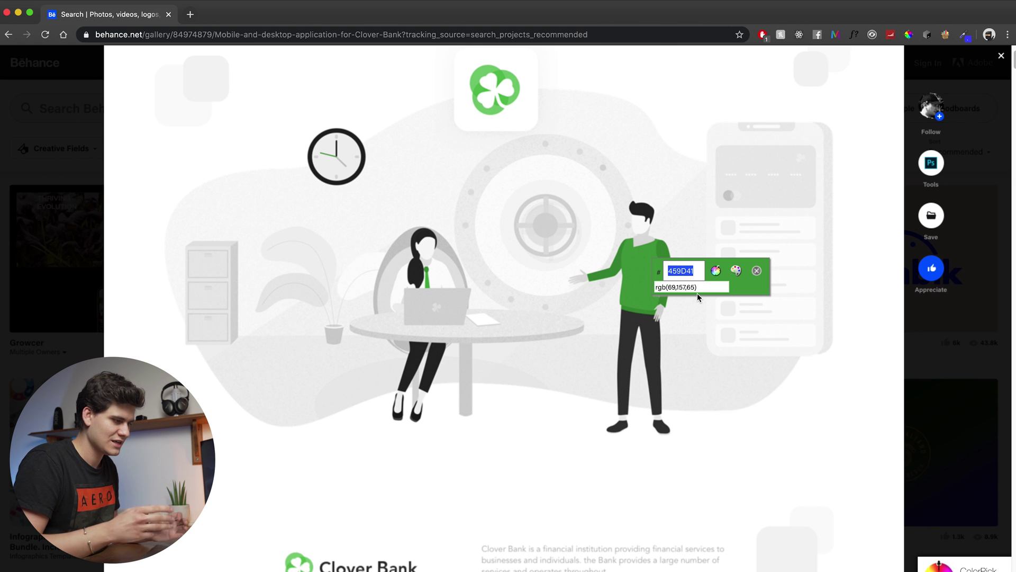
key("Escape")
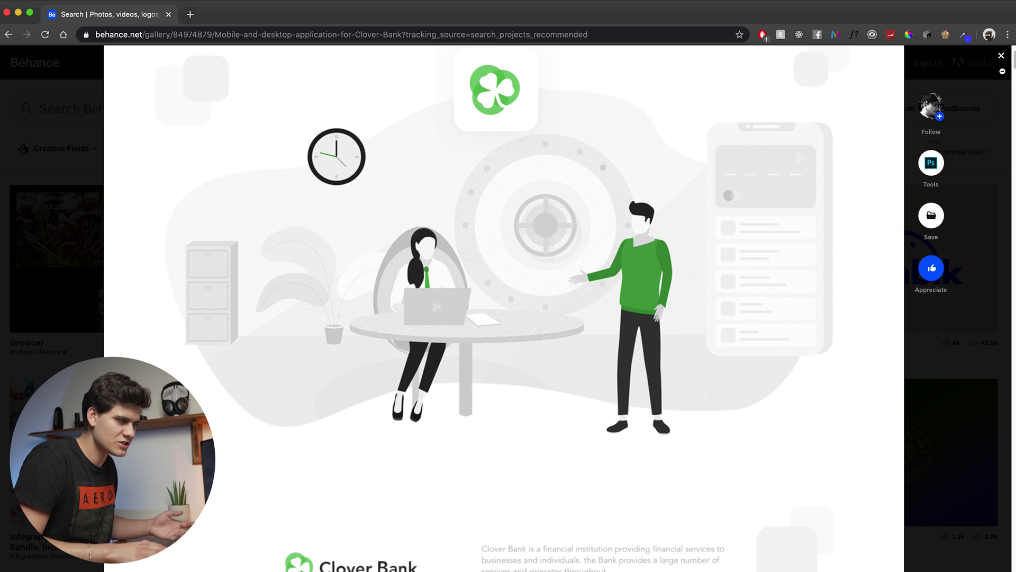
left_click(1001, 56)
left_click(517, 233)
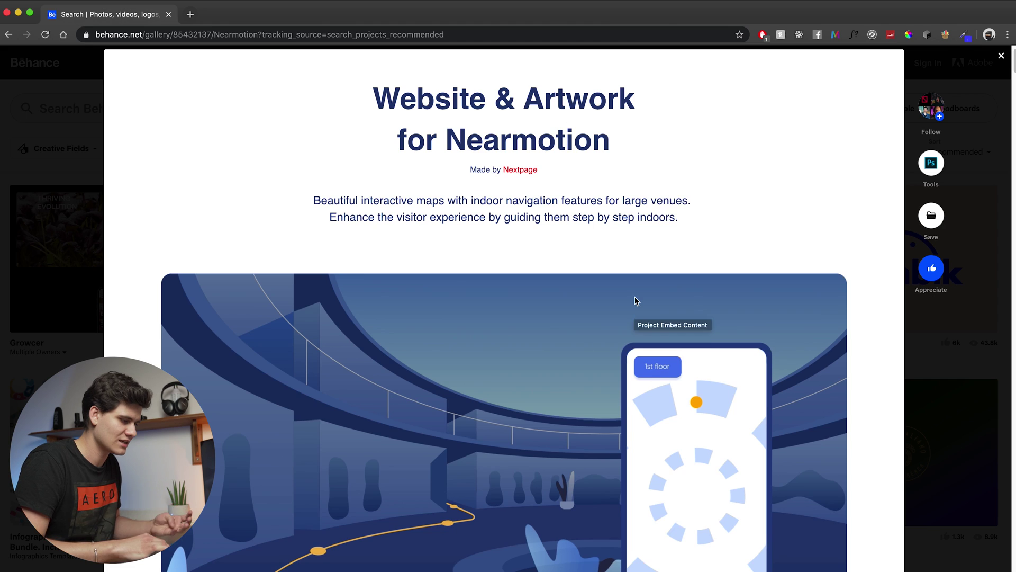
Scroll the Nearmotion project and use ColorPick to sample the orange route line, #CDA468.
scroll(635, 299, "down", 1)
scroll(635, 299, "down", 1)
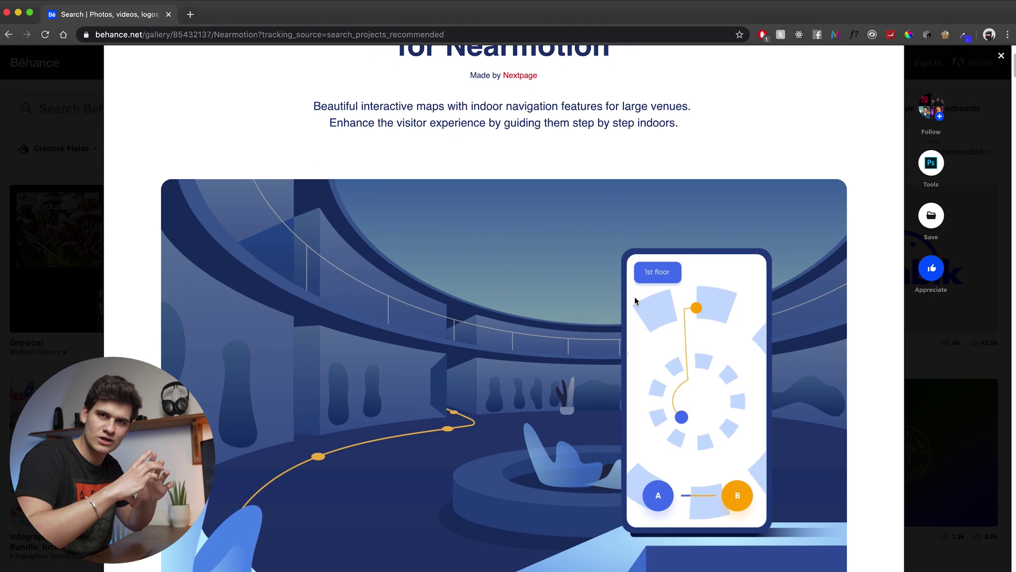
scroll(582, 360, "down", 1)
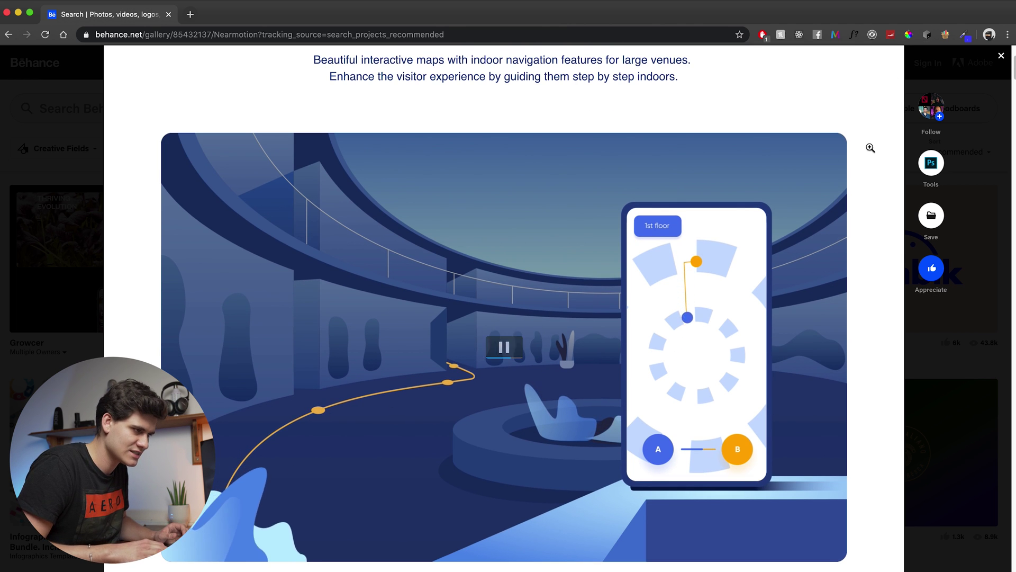
left_click(942, 35)
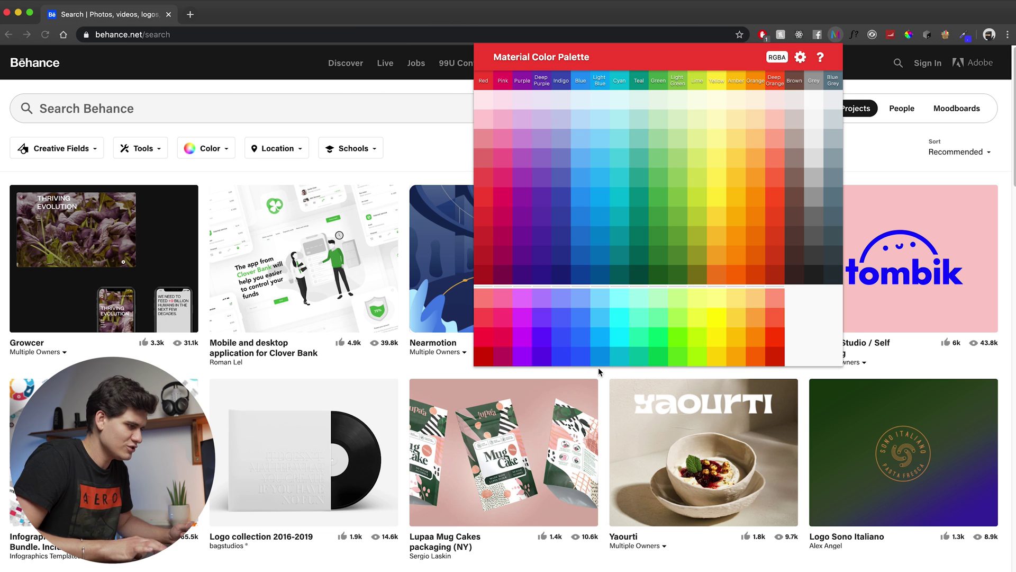
Copy the Light Blue swatch value rgba(3,155,229,1) from the Material palette grid.
left_click(600, 226)
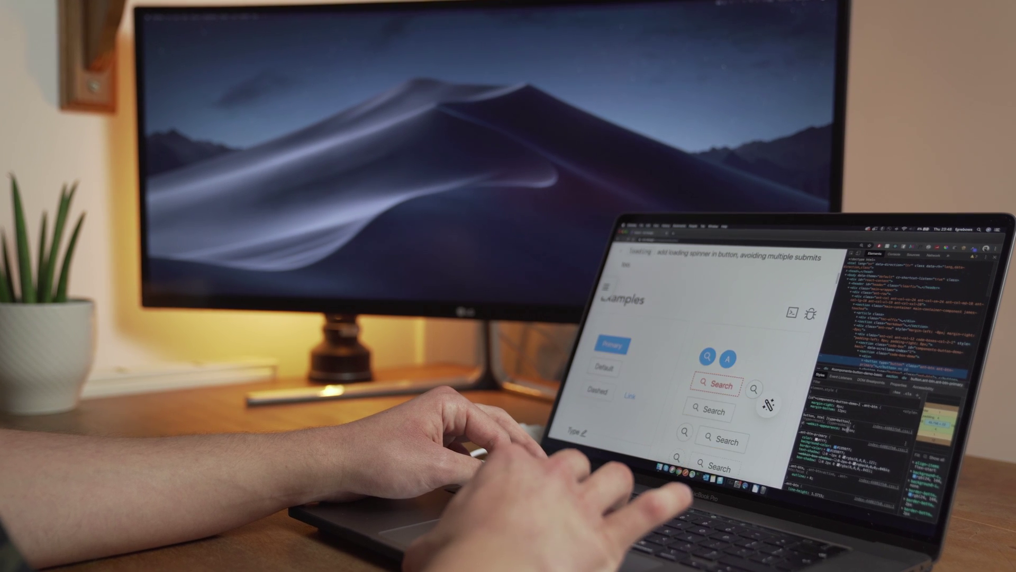
Copy a pink swatch from Material Color Palette and paste it as the buttons' border-color in DevTools.
key("alt+shift+p")
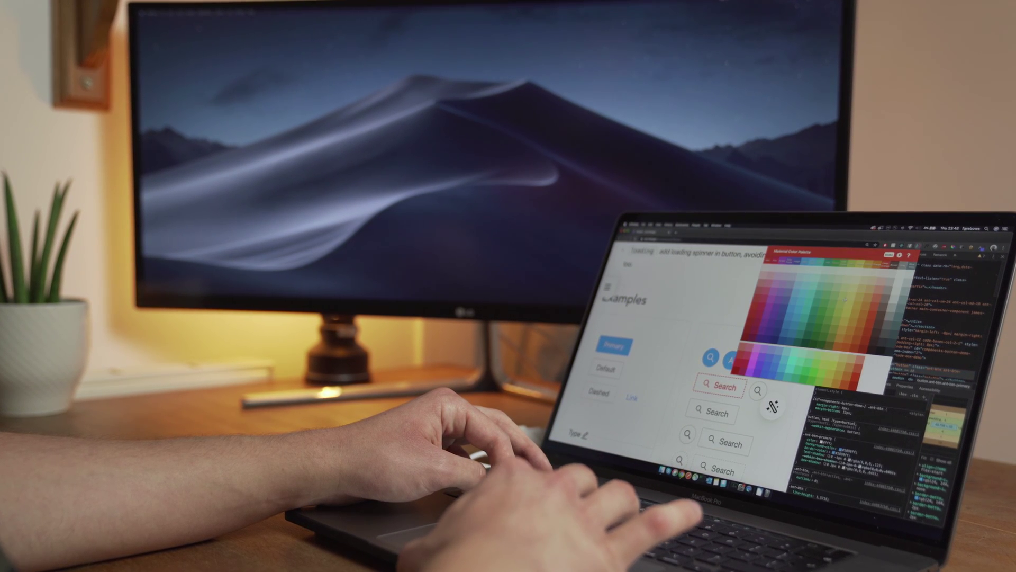
left_click(793, 314)
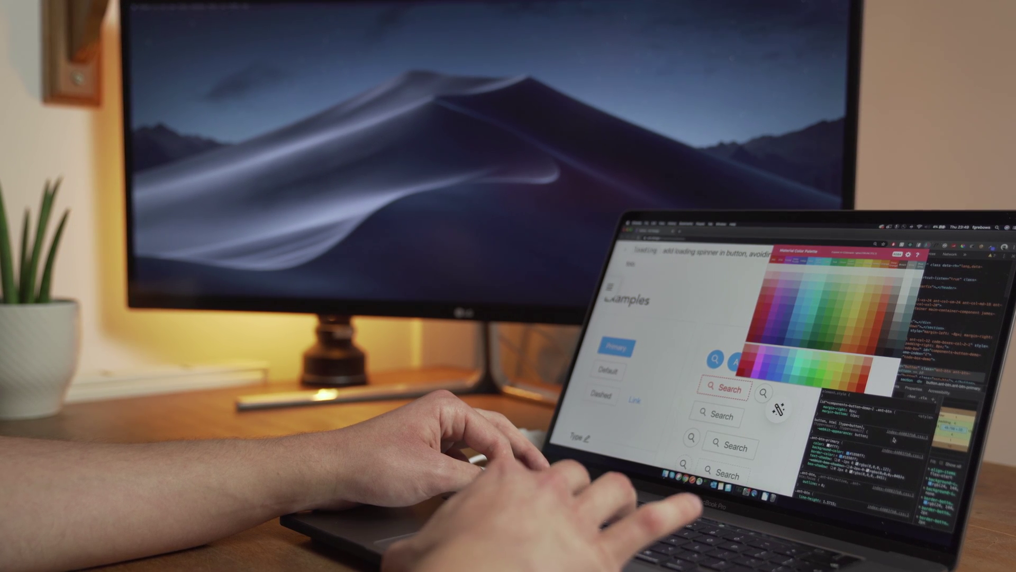
double_click(856, 440)
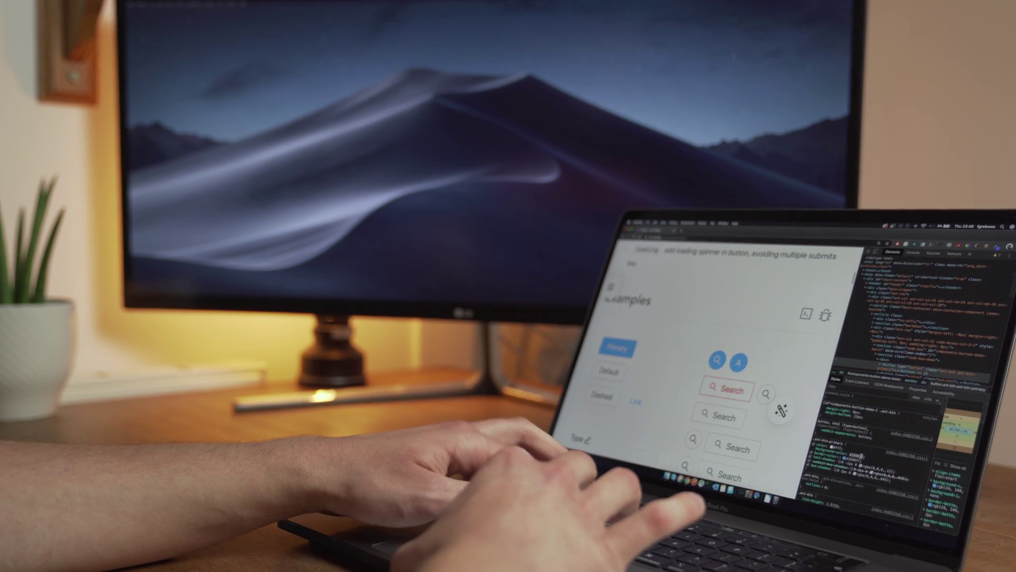
key("super+v")
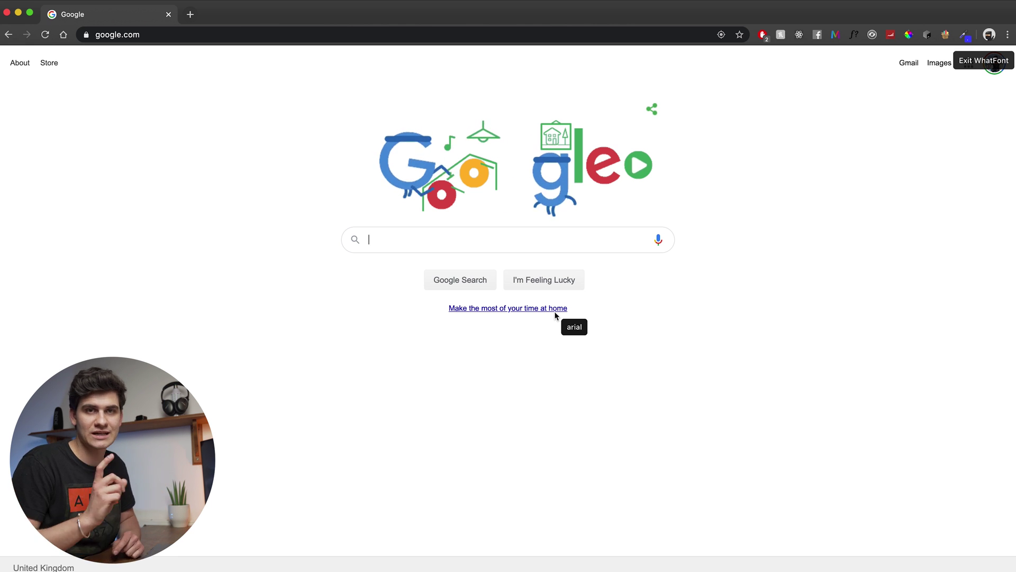
Search 'google fonts', open fonts.google.com, and have WhatFont read the Roboto sample as 40px, weight 400.
left_click(545, 246)
type("google fonts")
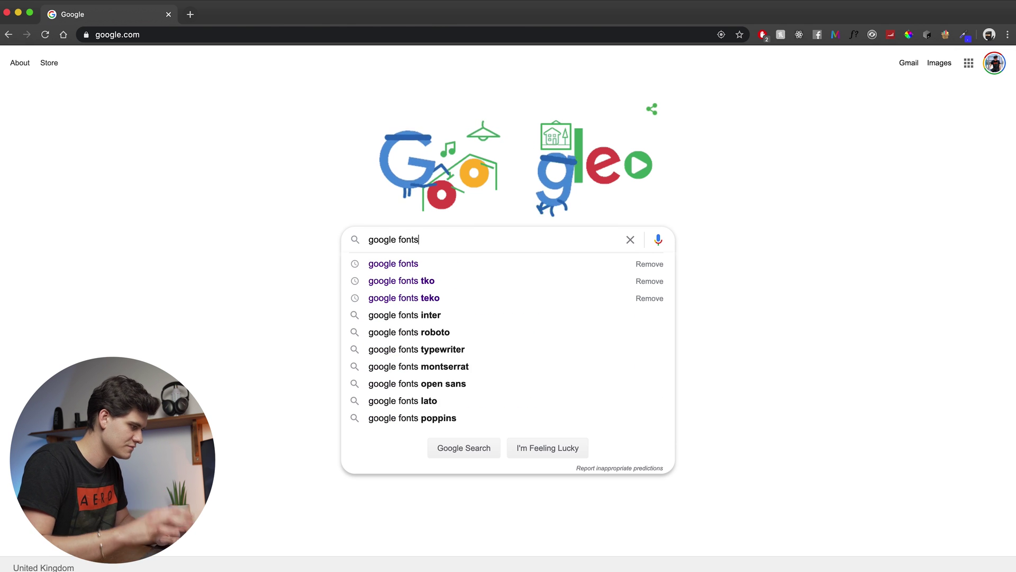
key("Return")
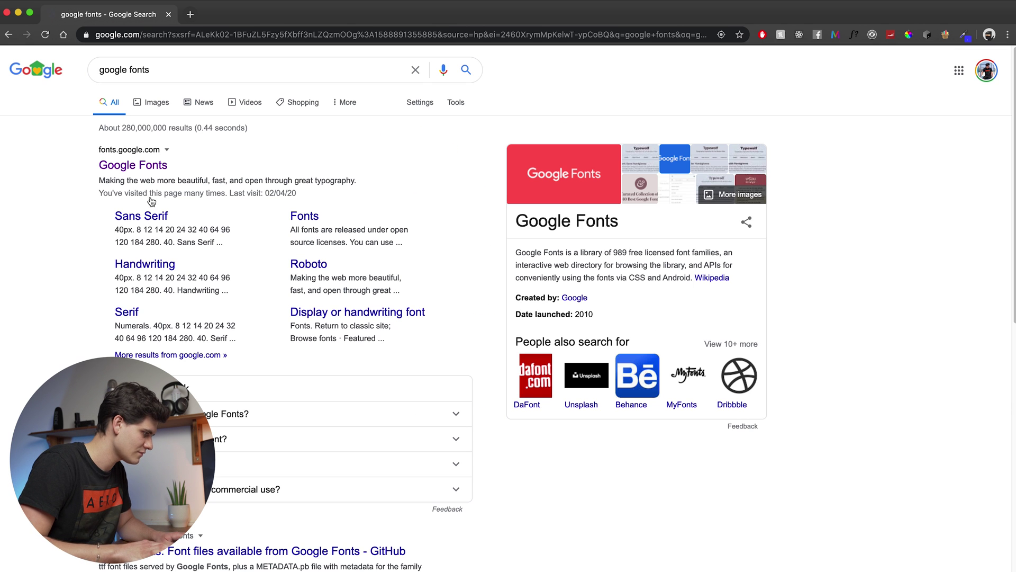
left_click(138, 171)
left_click(854, 37)
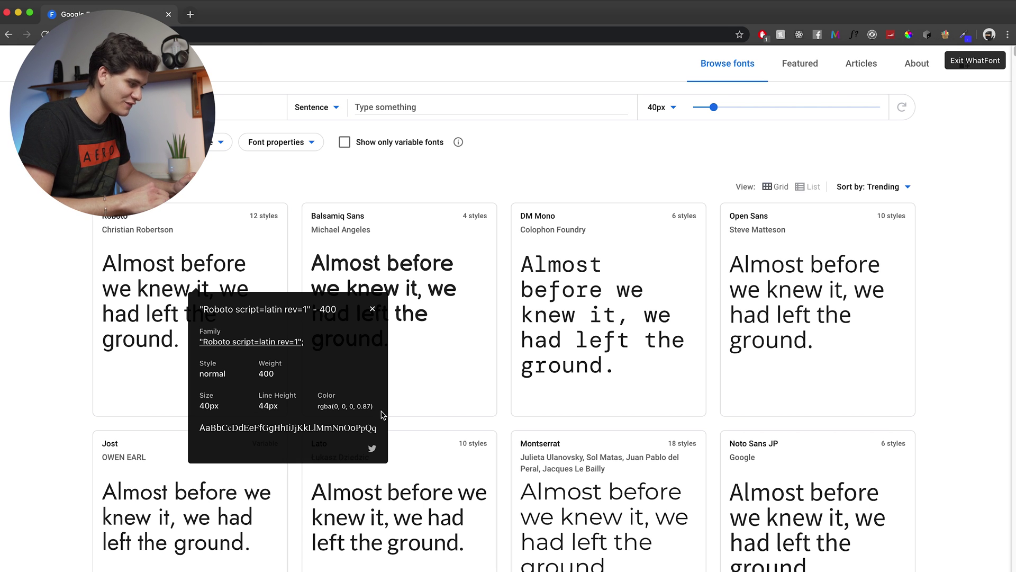
left_click(373, 310)
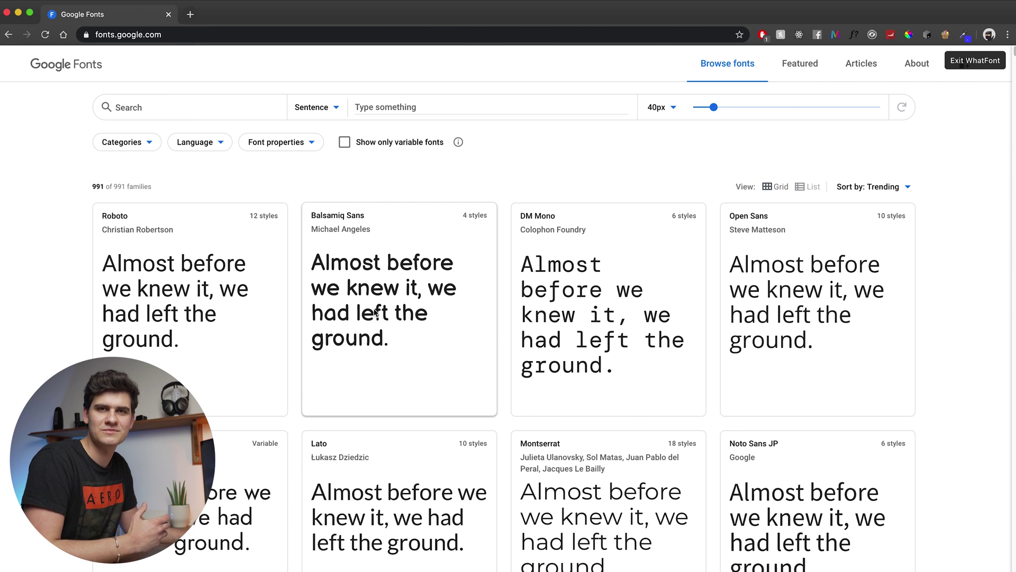